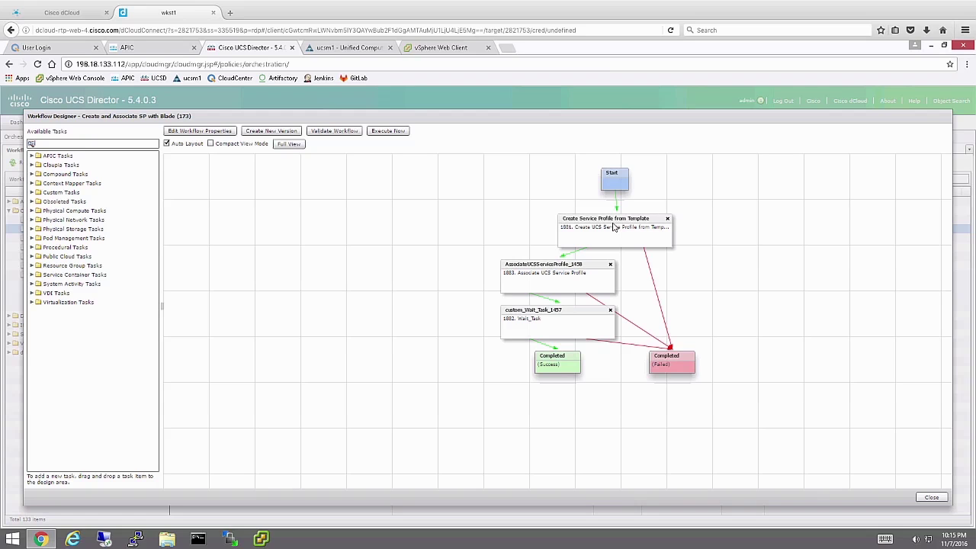
- Review the task information, user input mapping and task inputs of the Create Service Profile from Template task
{"action": "double_click", "coordinate": [614, 226]}
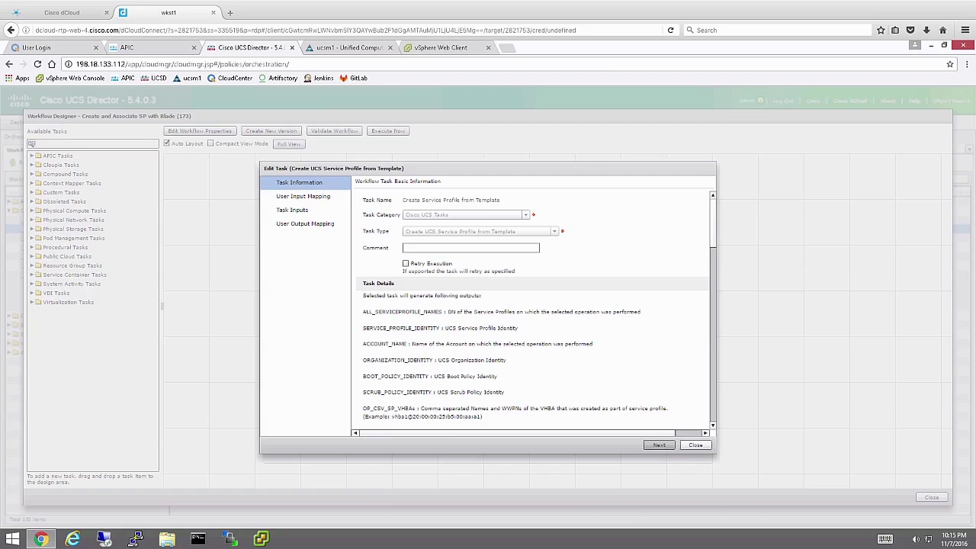
{"action": "left_click", "coordinate": [663, 445]}
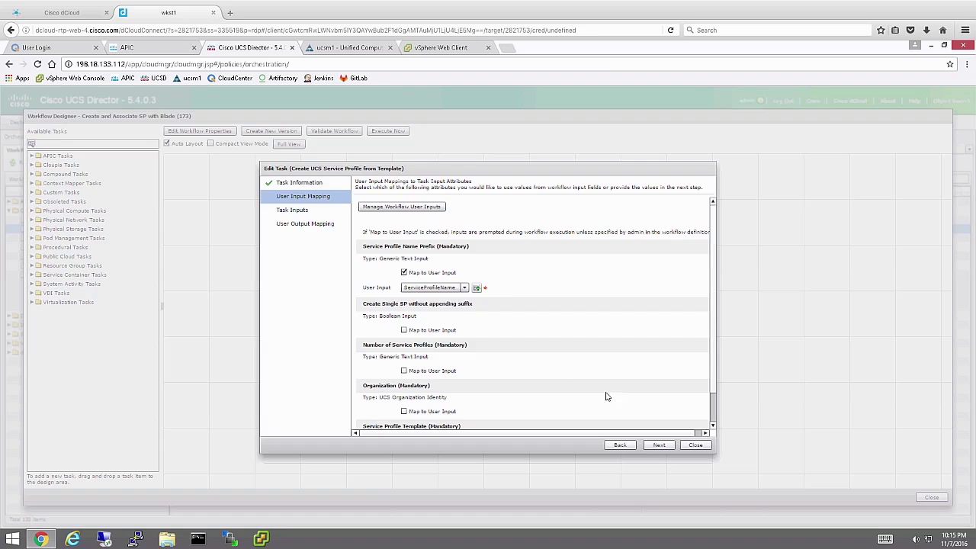
{"action": "left_click", "coordinate": [661, 444]}
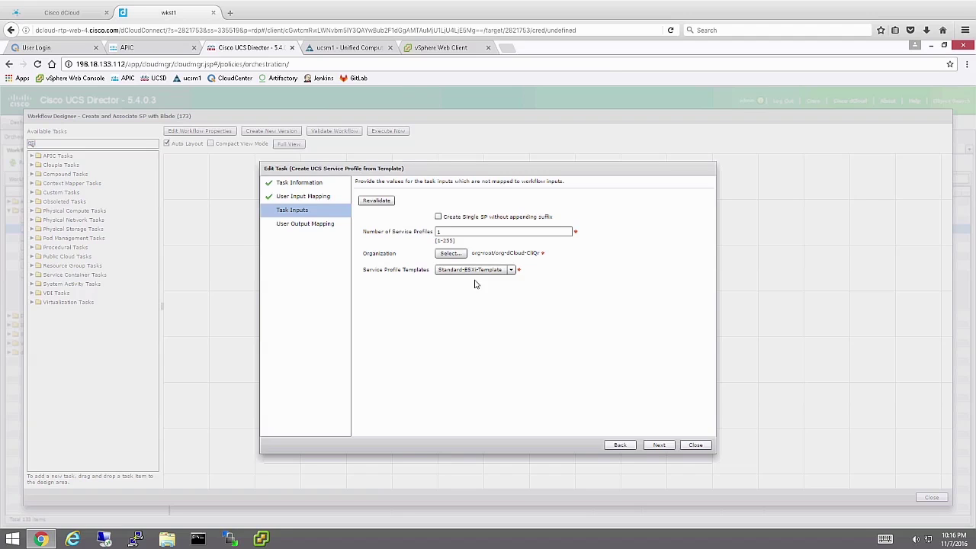
{"action": "left_click", "coordinate": [698, 446]}
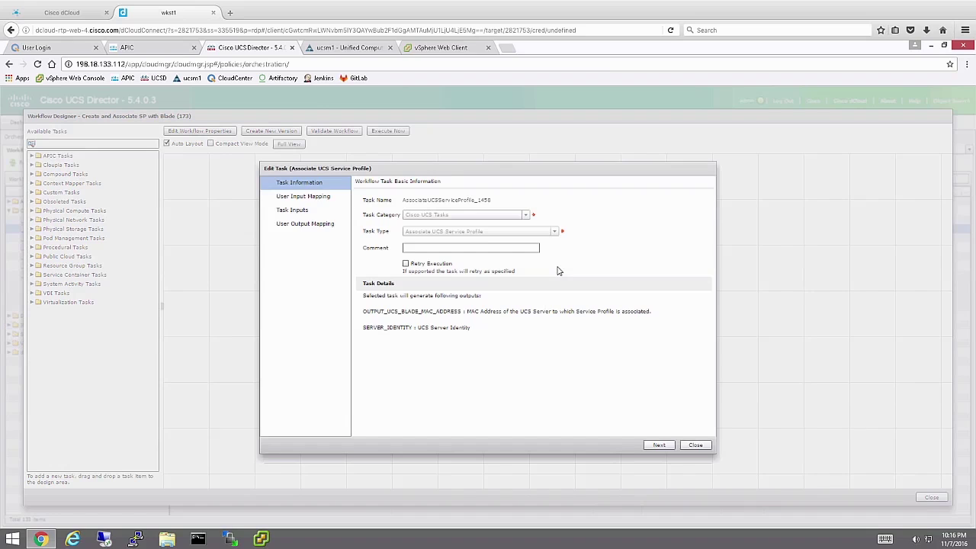
- Review the user input mapping and server pool inputs of the Associate UCS Service Profile task
{"action": "left_click", "coordinate": [658, 446]}
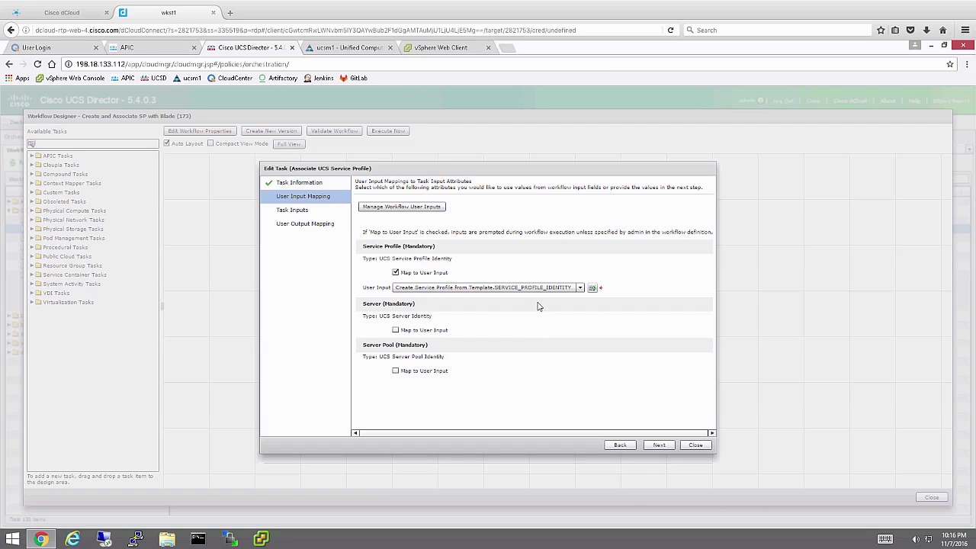
{"action": "left_click", "coordinate": [659, 447]}
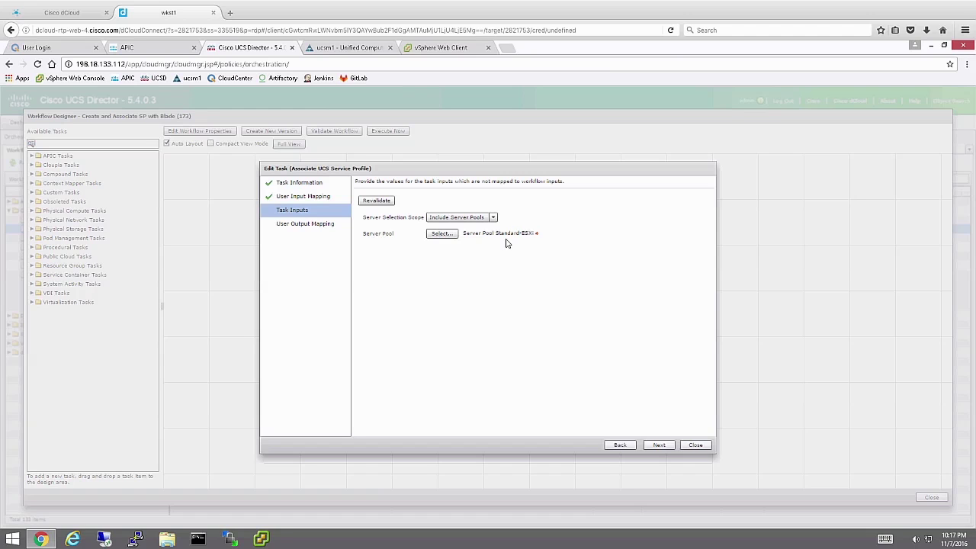
{"action": "left_click", "coordinate": [694, 444]}
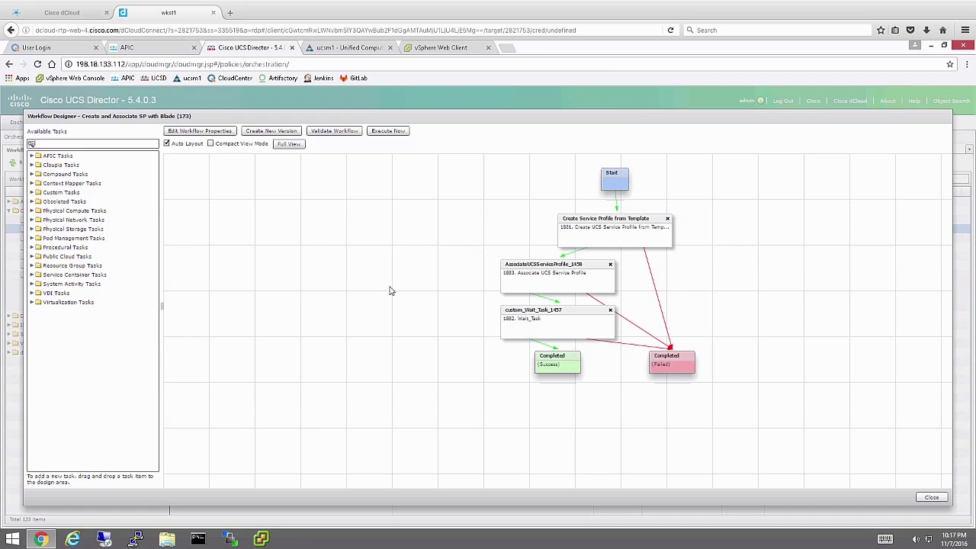
- Validate the workflow and execute its default version with Param1 198.18.133.90 and ServiceProfileName CCNADC
{"action": "left_click", "coordinate": [340, 132]}
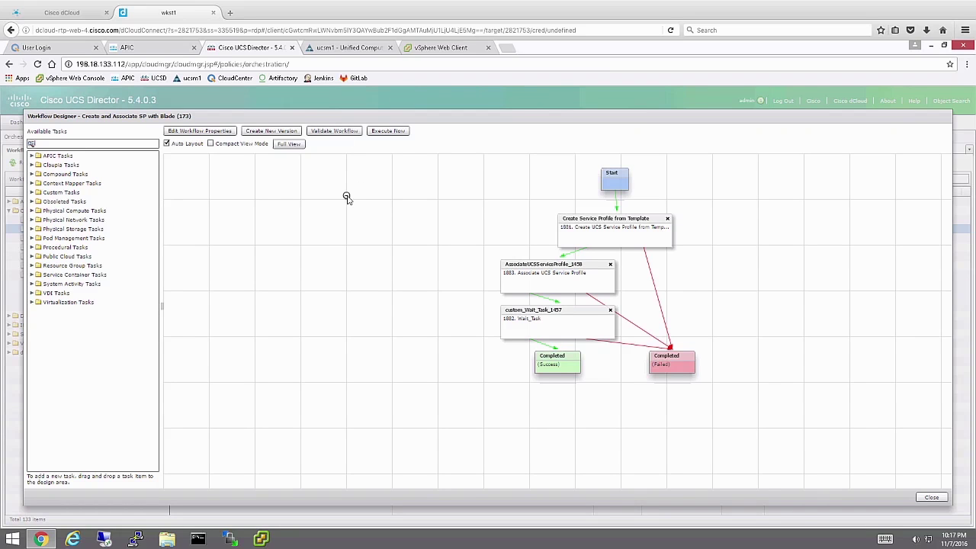
{"action": "left_click", "coordinate": [481, 318]}
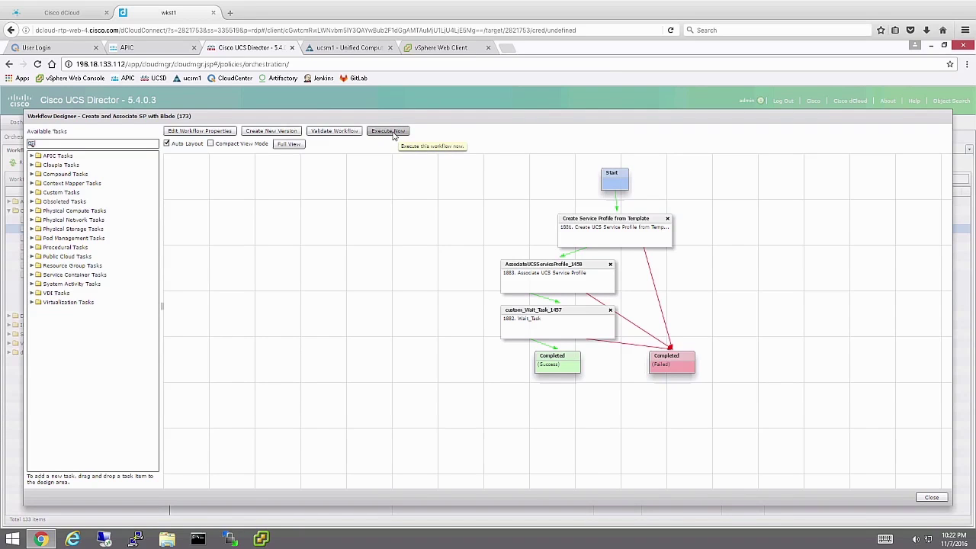
{"action": "left_click", "coordinate": [388, 131]}
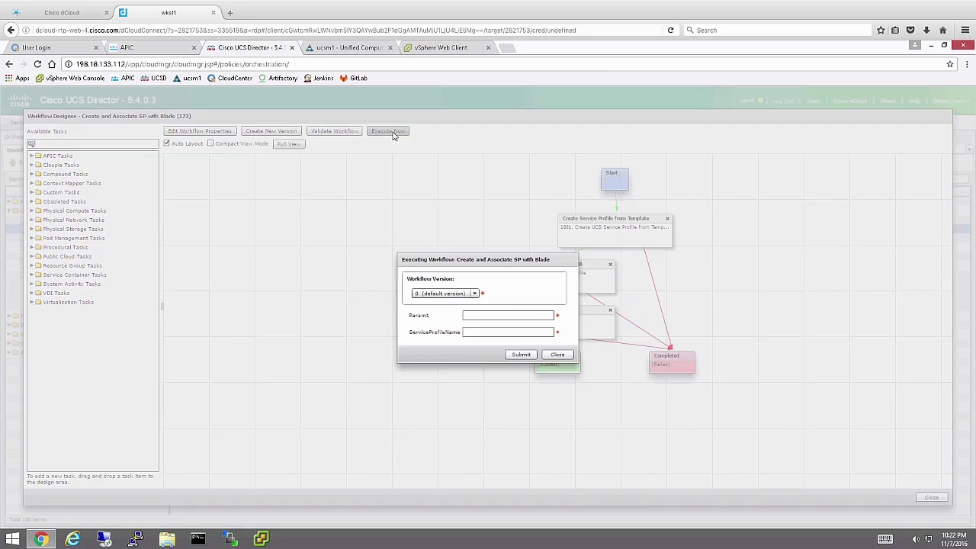
{"action": "left_click", "coordinate": [511, 314]}
{"action": "type", "text": "198.18.133.90"}
{"action": "left_click", "coordinate": [499, 331]}
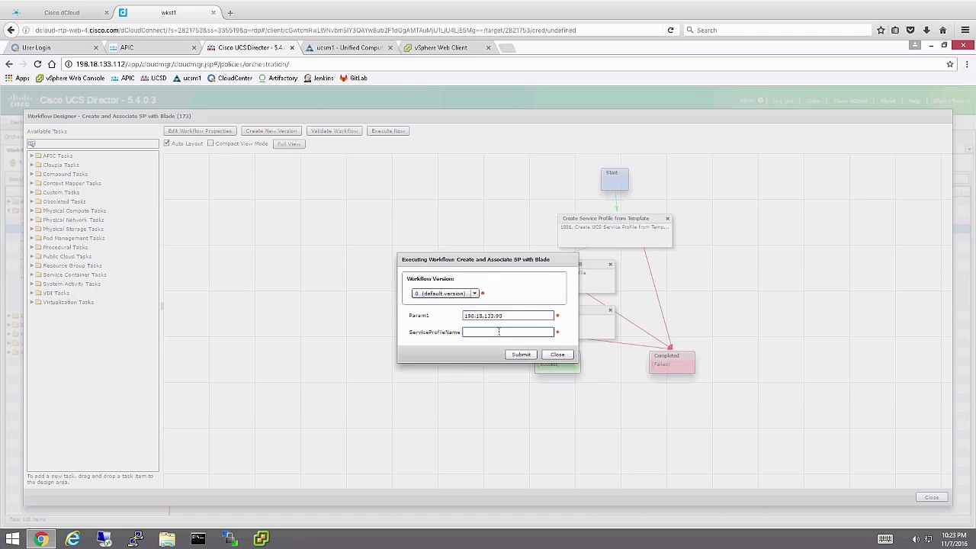
{"action": "type", "text": "CCNADC"}
{"action": "left_click", "coordinate": [524, 355]}
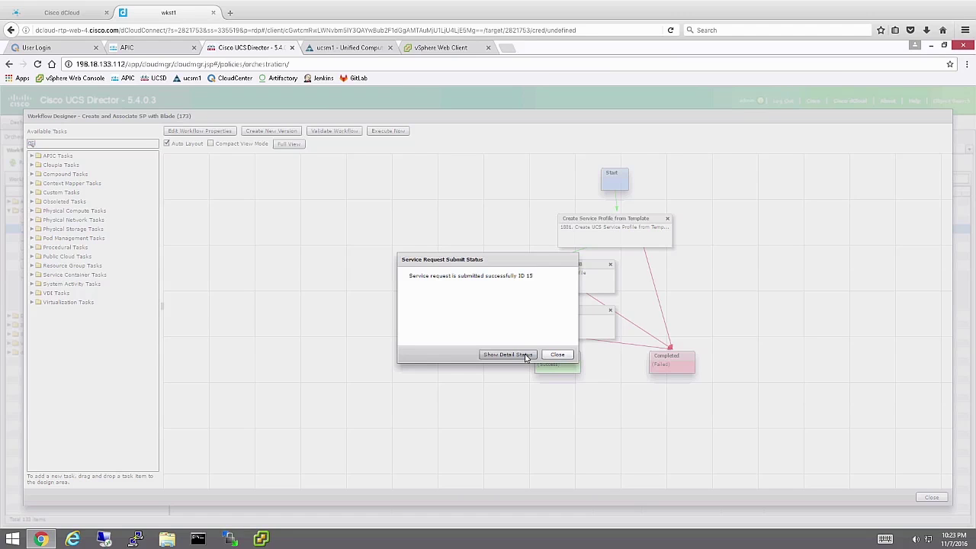
- Check the submitted request's detailed status and inspect the new service profile's general details and FSM progress under dCloud-CliQr in UCS Manager
{"action": "left_click", "coordinate": [524, 355]}
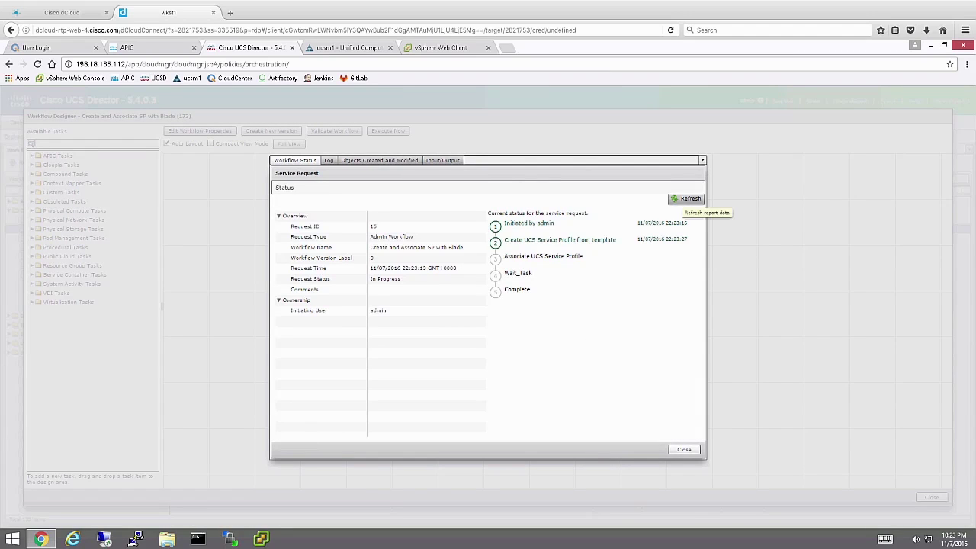
{"action": "left_click", "coordinate": [677, 199]}
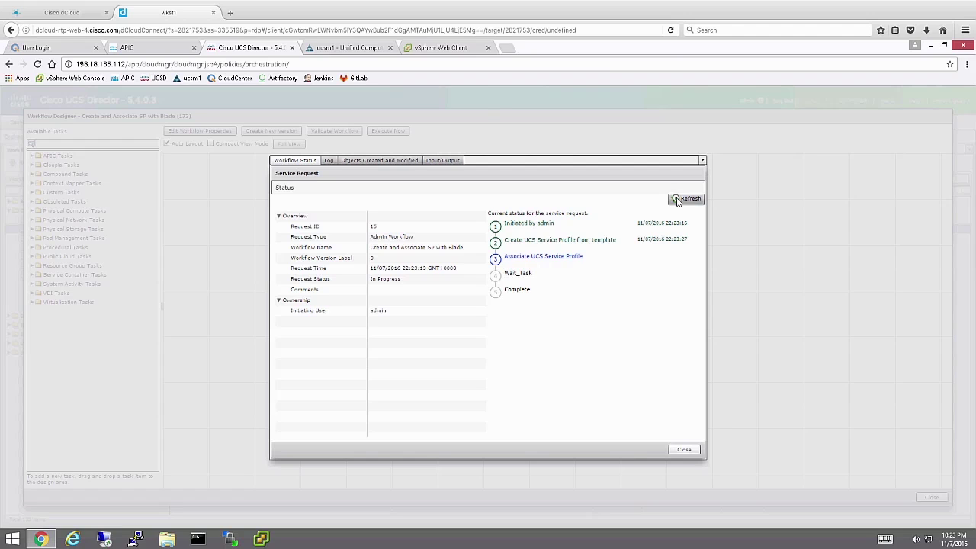
{"action": "left_click", "coordinate": [333, 49]}
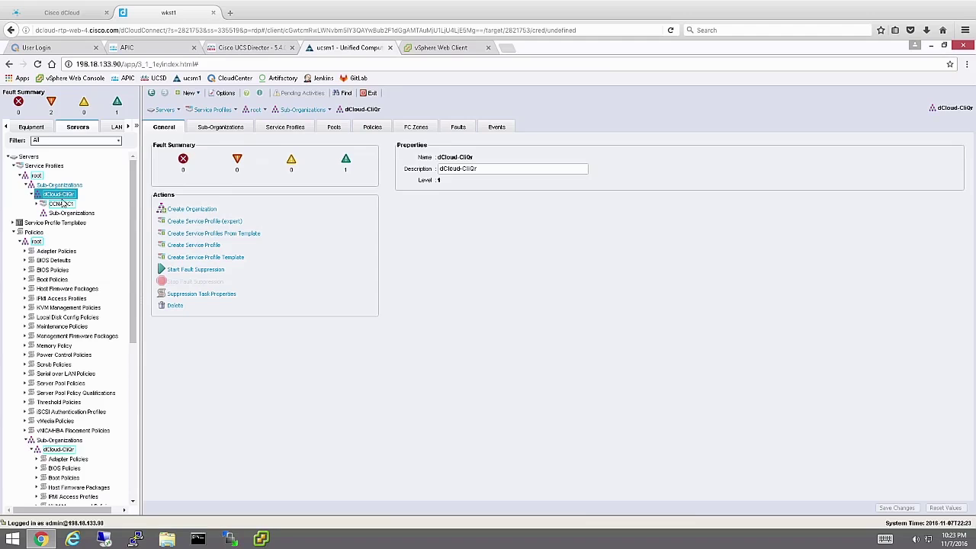
{"action": "left_click", "coordinate": [68, 204]}
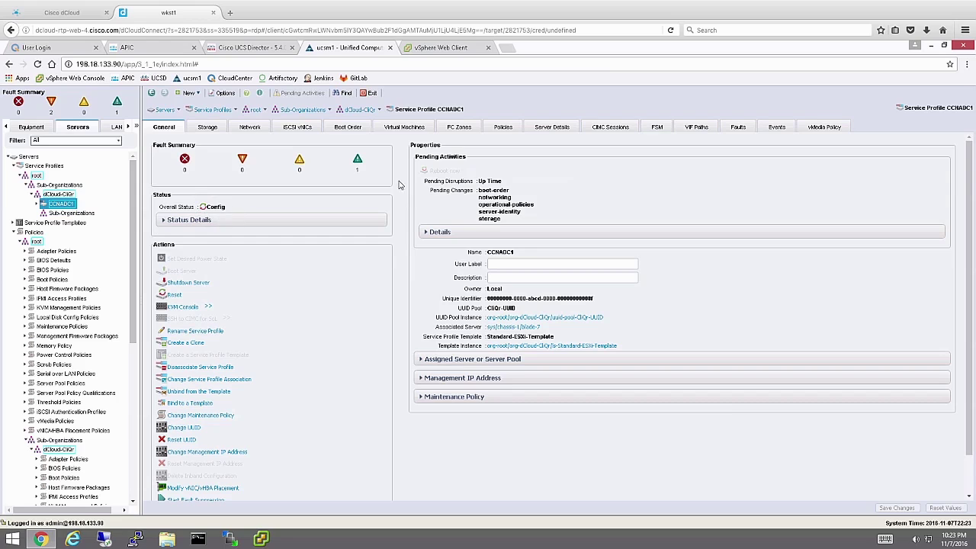
{"action": "left_click", "coordinate": [660, 126]}
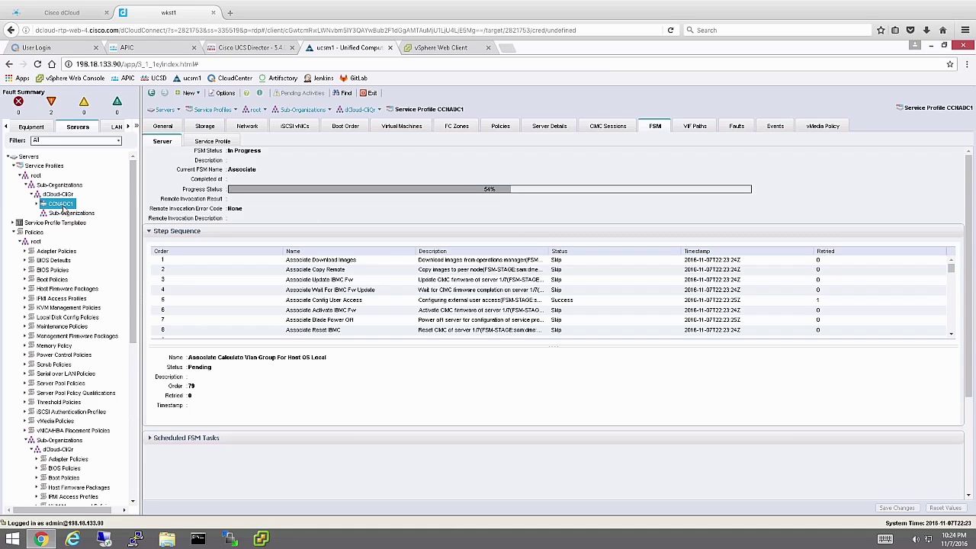
{"action": "left_click", "coordinate": [162, 126]}
- Return to UCS Director, refresh the service request's workflow status and read through its refreshed log
{"action": "left_click", "coordinate": [260, 49]}
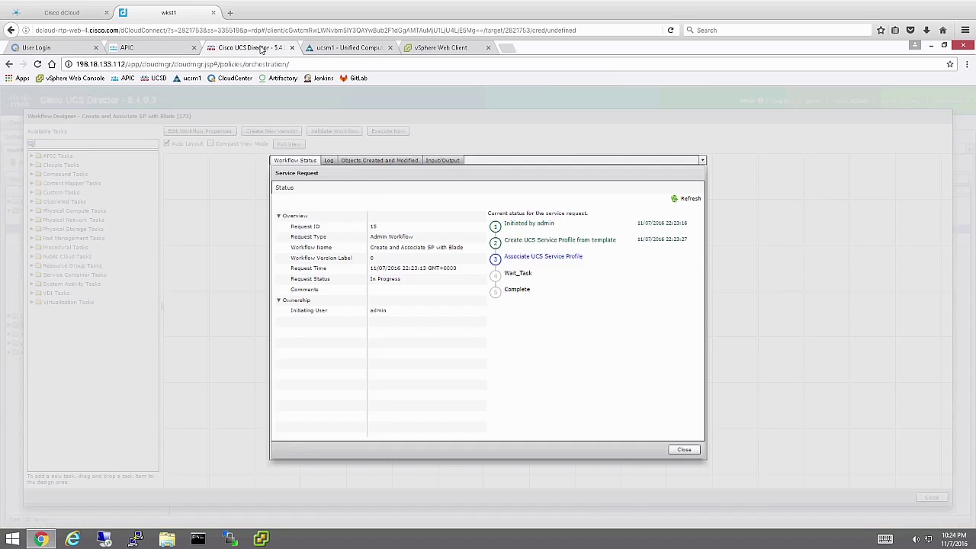
{"action": "left_click", "coordinate": [675, 200]}
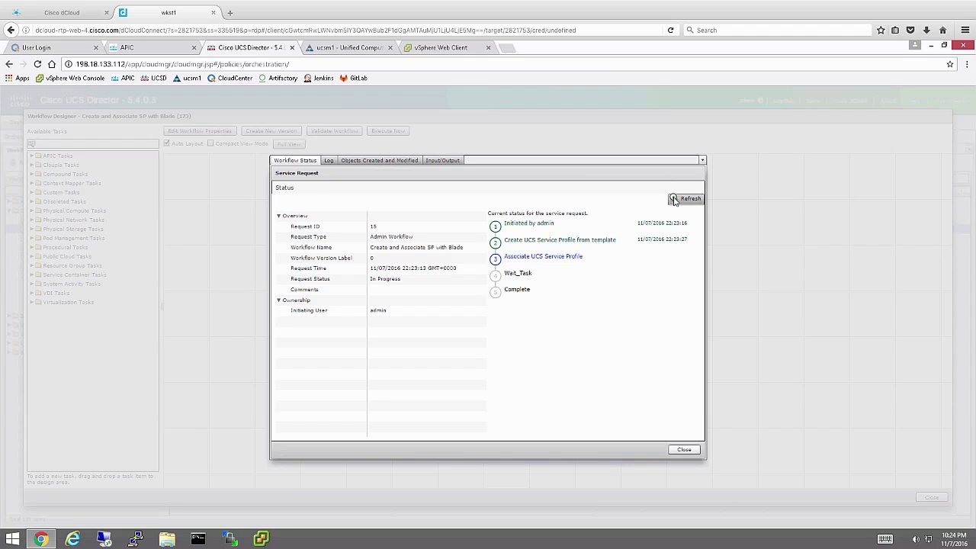
{"action": "left_click", "coordinate": [328, 160]}
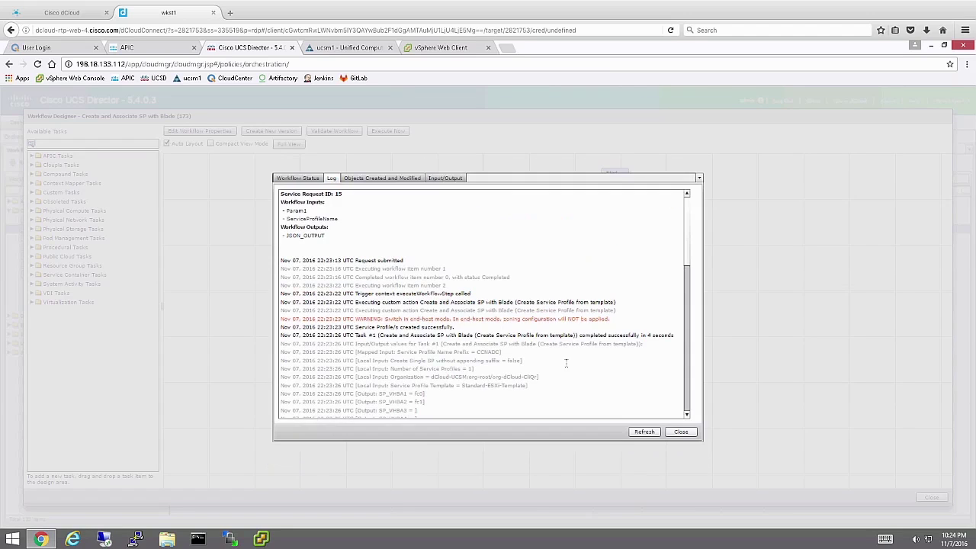
{"action": "left_click", "coordinate": [640, 432]}
{"action": "left_click_drag", "start_coordinate": [689, 369], "coordinate": [671, 247]}
- Review the request's created and modified objects and its input/output data, and refresh the workflow status
{"action": "left_click", "coordinate": [381, 179]}
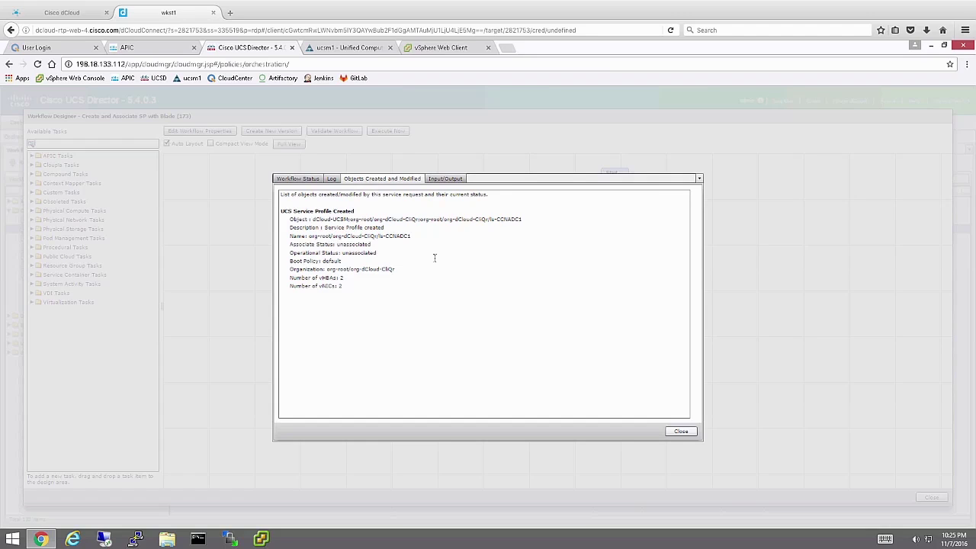
{"action": "left_click", "coordinate": [445, 178]}
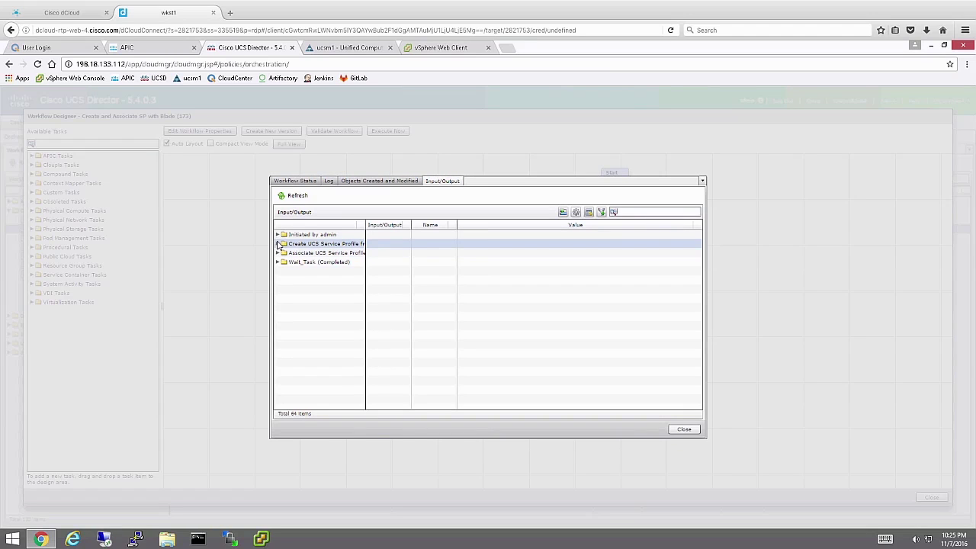
{"action": "left_click", "coordinate": [295, 180]}
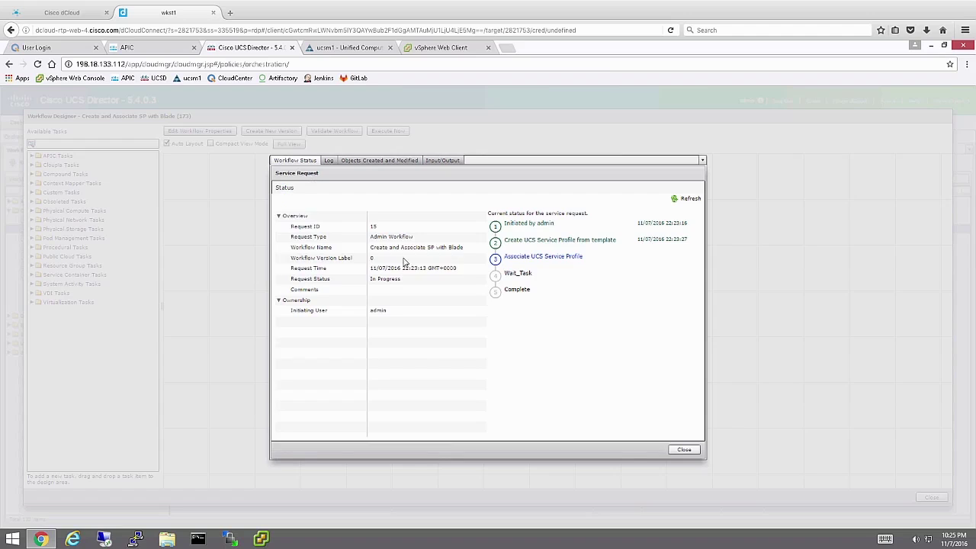
{"action": "left_click", "coordinate": [681, 204]}
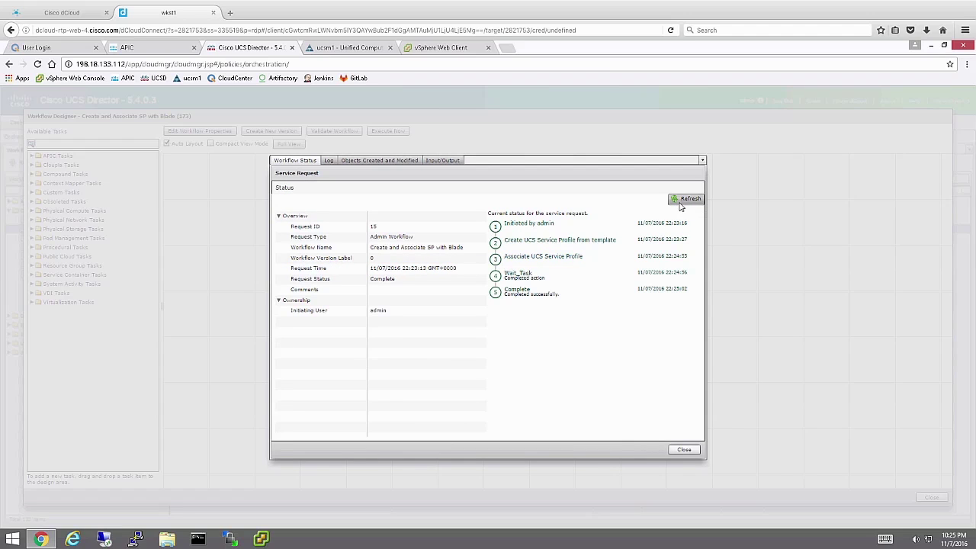